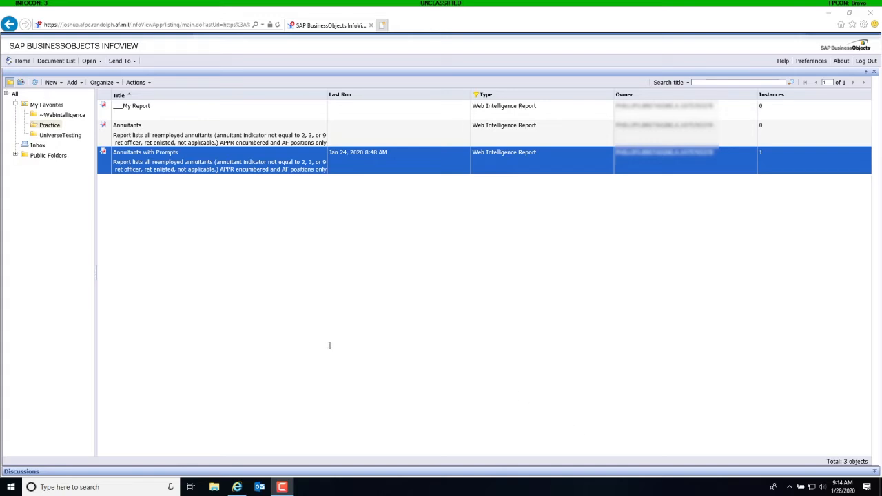
# Open the scheduling settings for the Annuitants with Prompts report and go to its instance title.
pyautogui.click(148, 84)
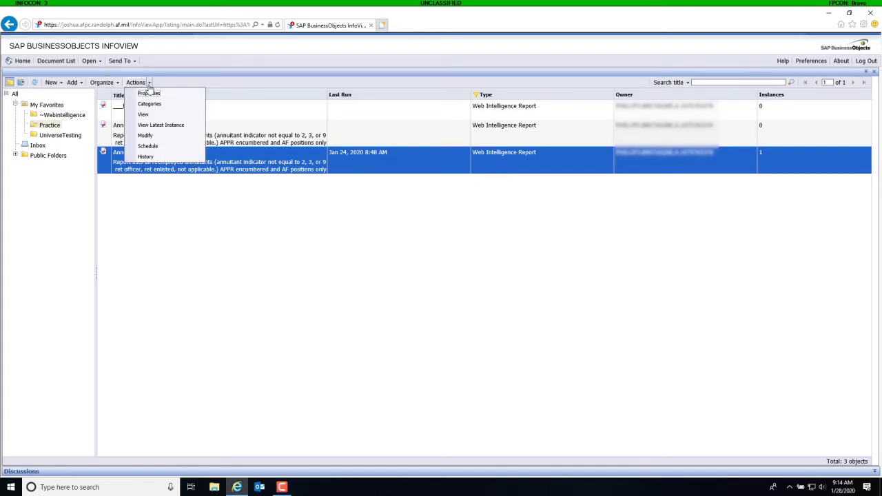
pyautogui.click(165, 153)
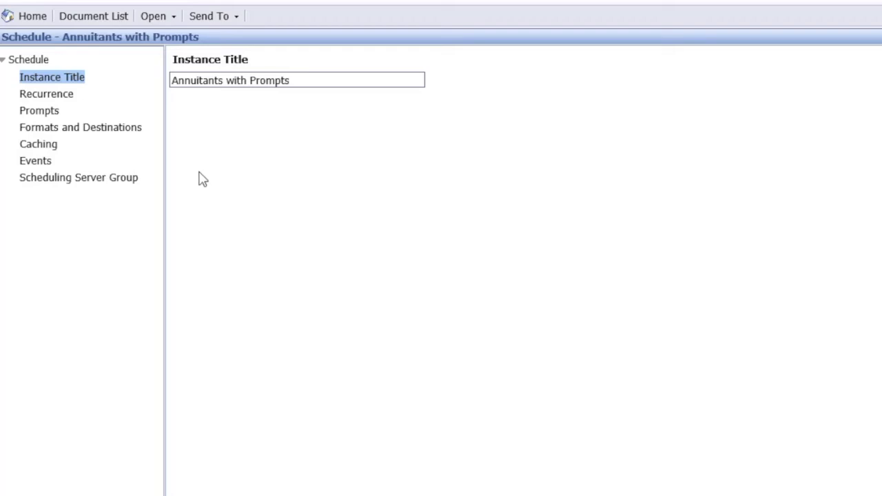
pyautogui.click(319, 82)
# Open the recurrence settings and review the available run frequencies.
pyautogui.click(28, 94)
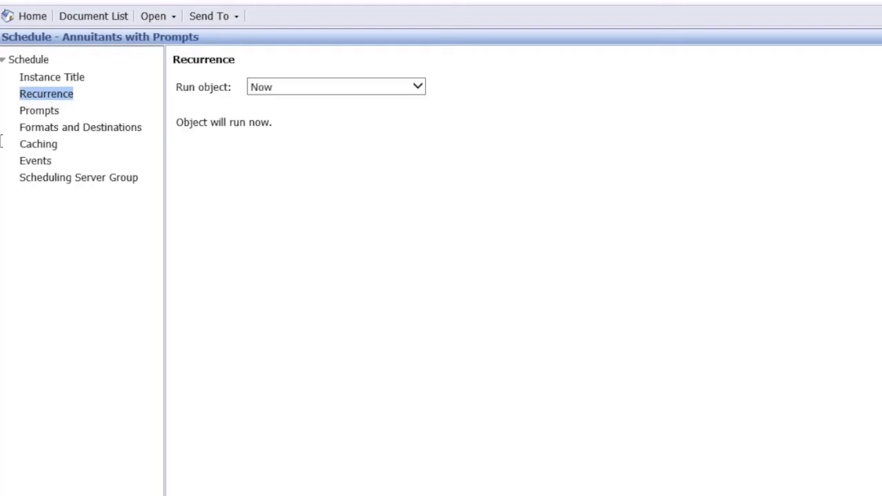
pyautogui.click(418, 88)
pyautogui.click(419, 89)
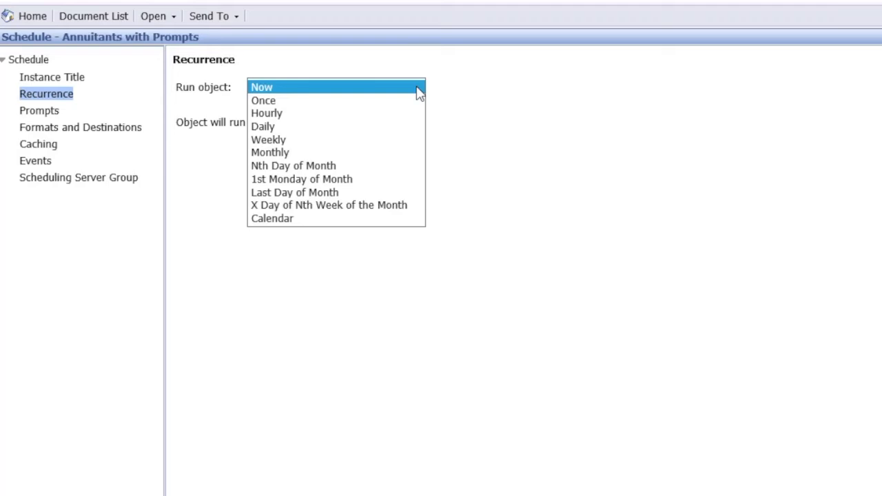
pyautogui.click(418, 88)
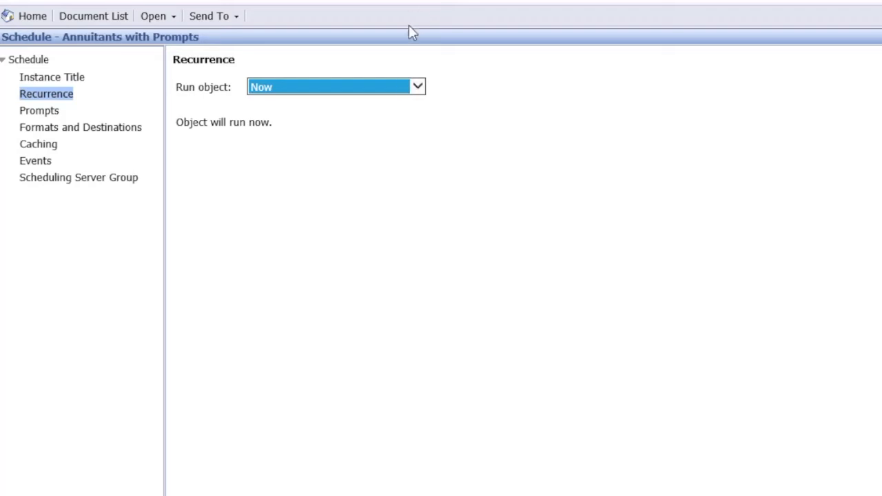
# Set the report to run weekly on Monday, Wednesday and Friday.
pyautogui.click(418, 86)
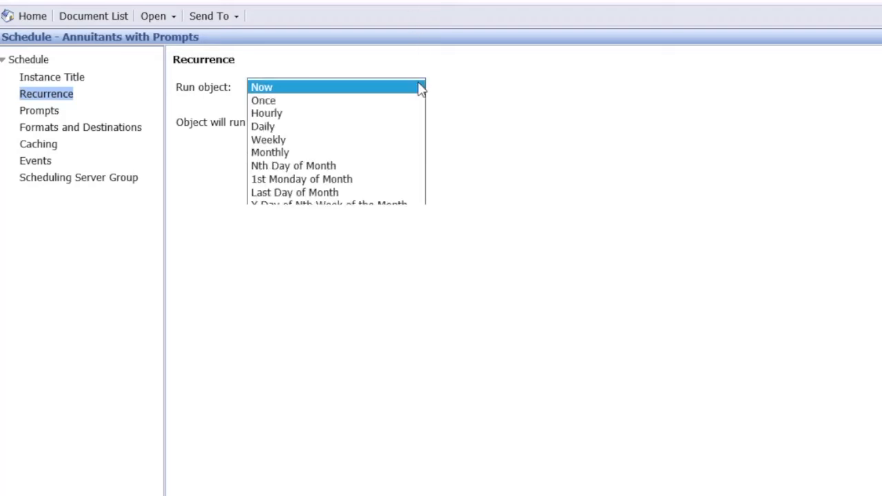
pyautogui.click(398, 140)
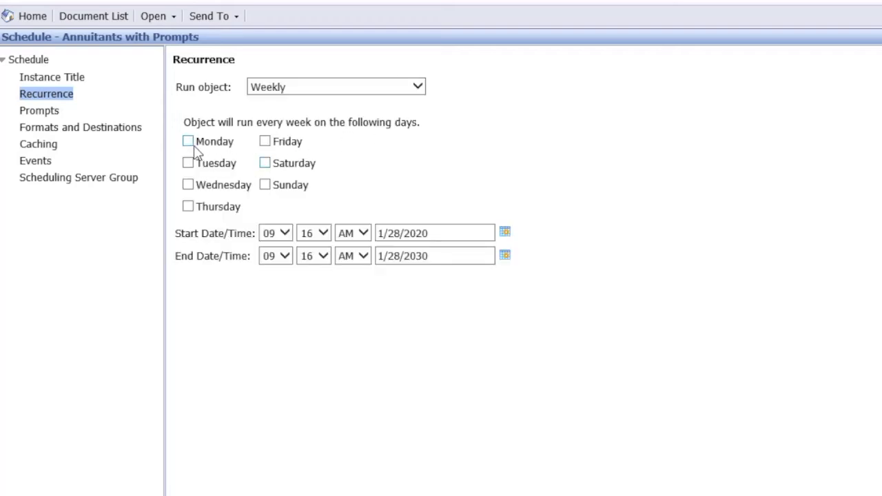
pyautogui.click(188, 141)
pyautogui.click(188, 185)
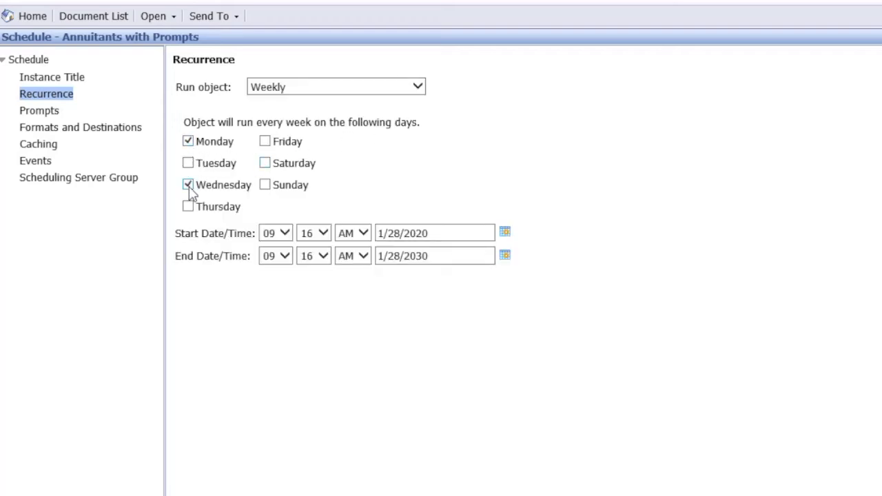
pyautogui.click(265, 143)
# Look through the start date calendar and the start hour choices of the weekly schedule.
pyautogui.click(506, 235)
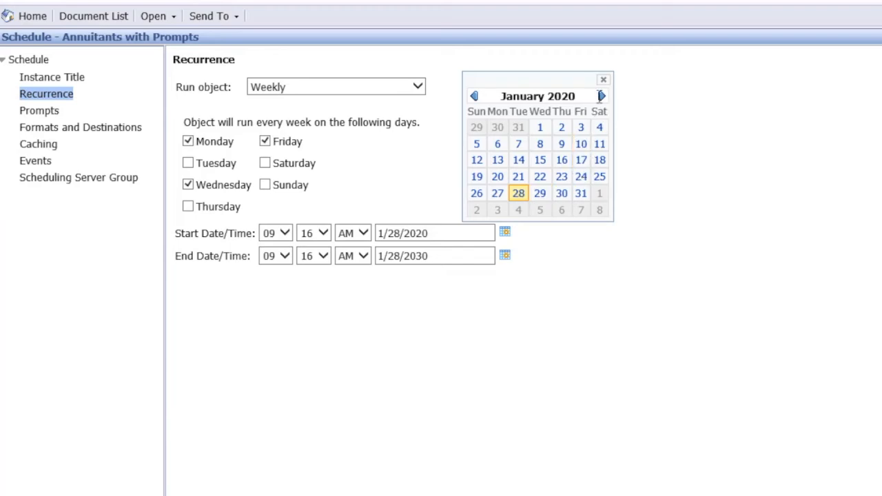
pyautogui.click(602, 97)
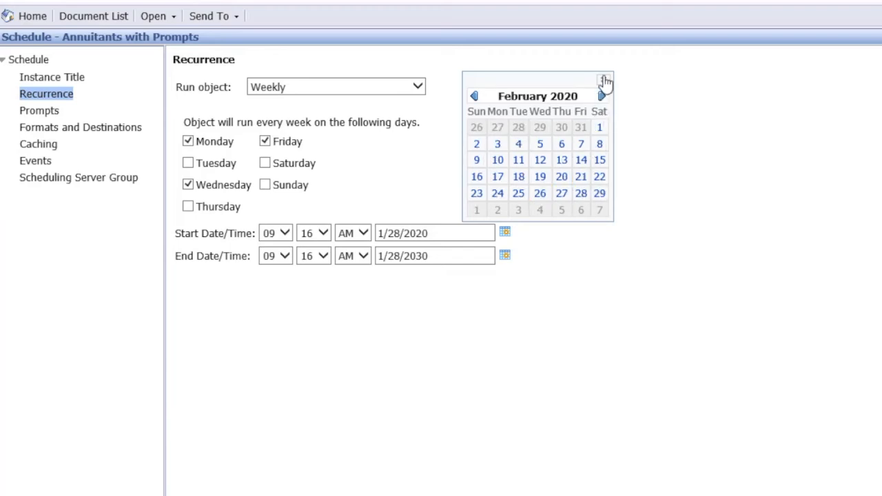
pyautogui.click(603, 80)
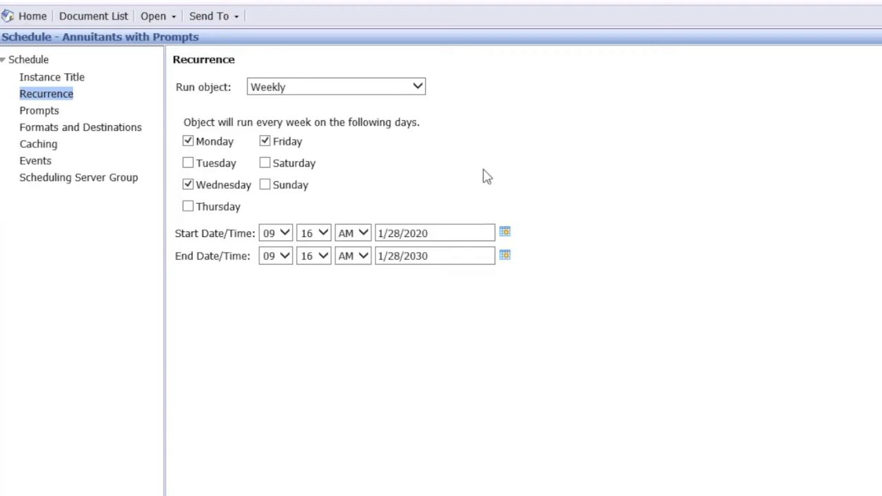
pyautogui.click(283, 234)
pyautogui.click(280, 234)
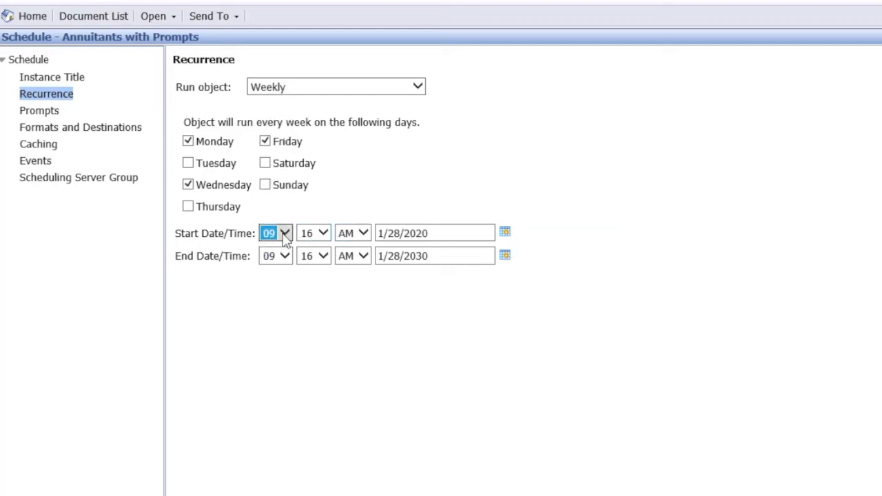
# Change the recurrence to Nth Day of Month with a start date of 1/1/2020.
pyautogui.click(418, 87)
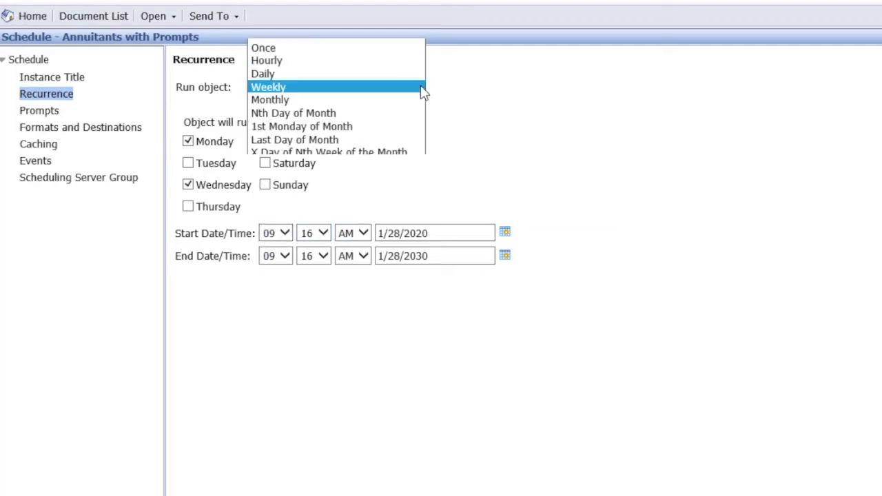
pyautogui.click(398, 115)
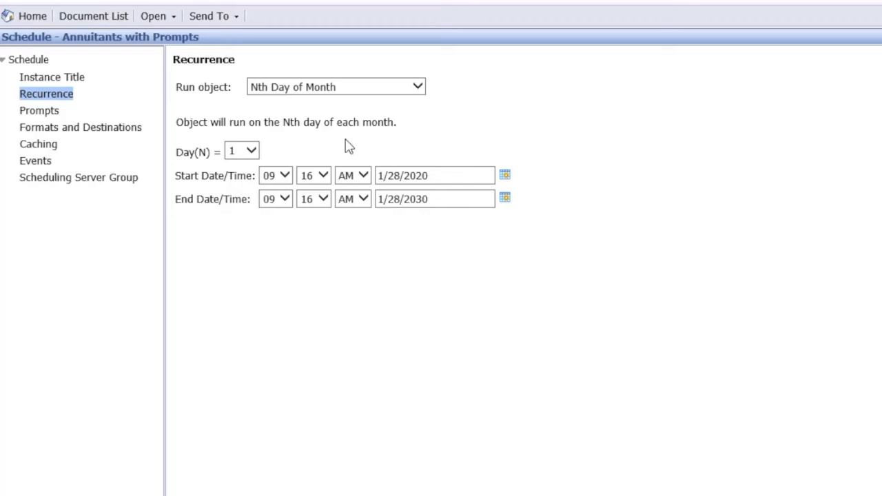
pyautogui.click(504, 175)
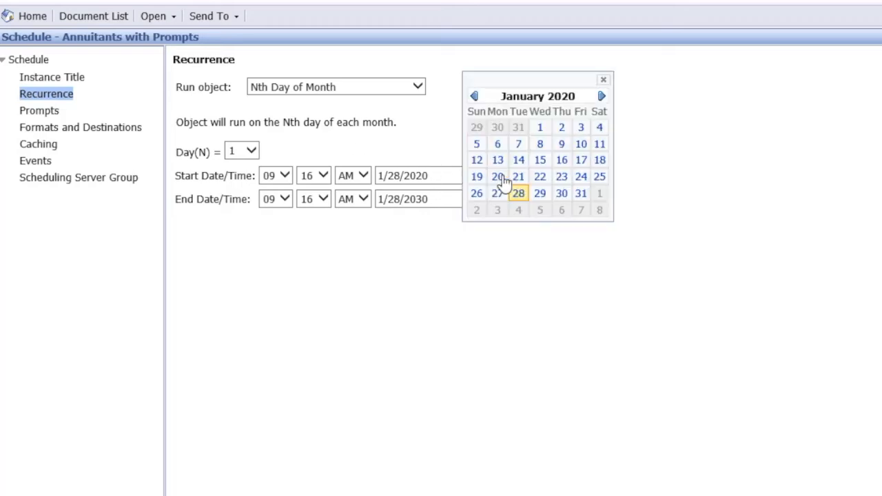
pyautogui.click(540, 128)
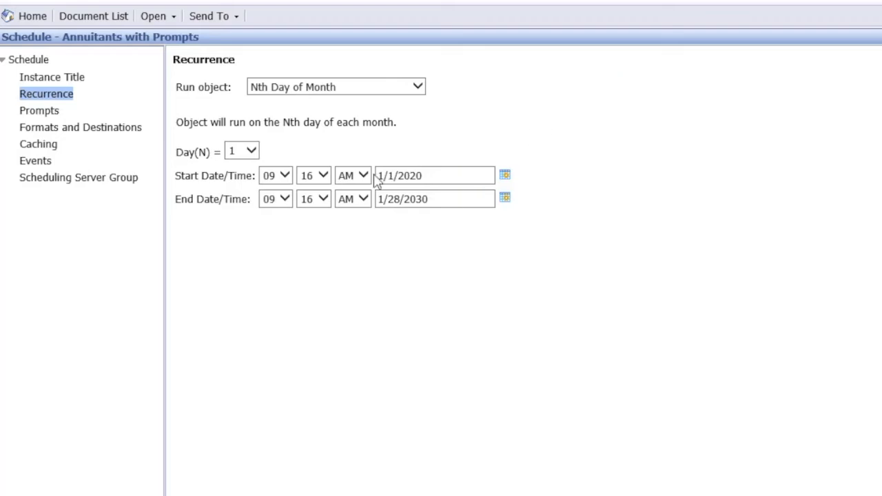
# Set the start time of the monthly schedule to 07:00.
pyautogui.click(284, 176)
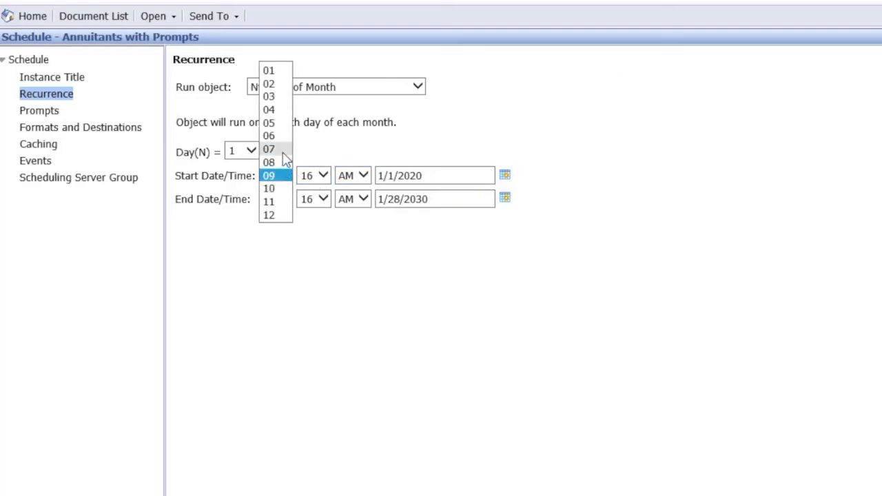
pyautogui.click(285, 149)
pyautogui.click(323, 176)
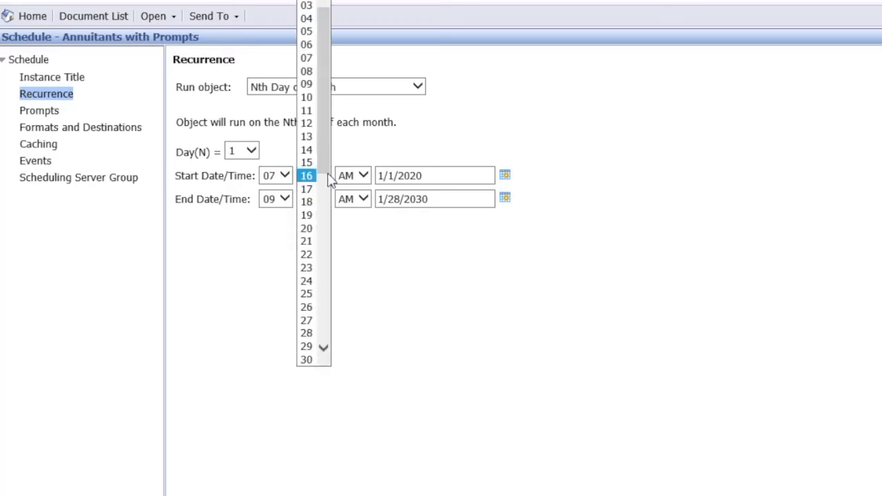
pyautogui.scroll(1, 328, 9)
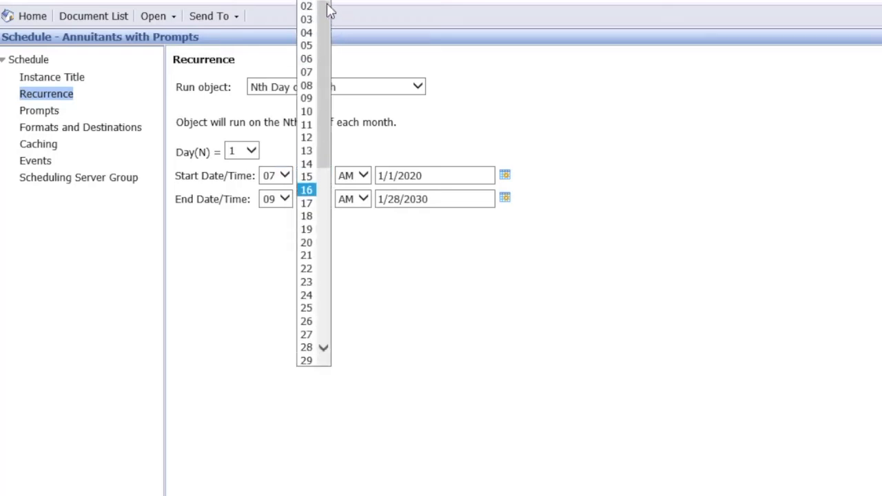
pyautogui.click(307, 6)
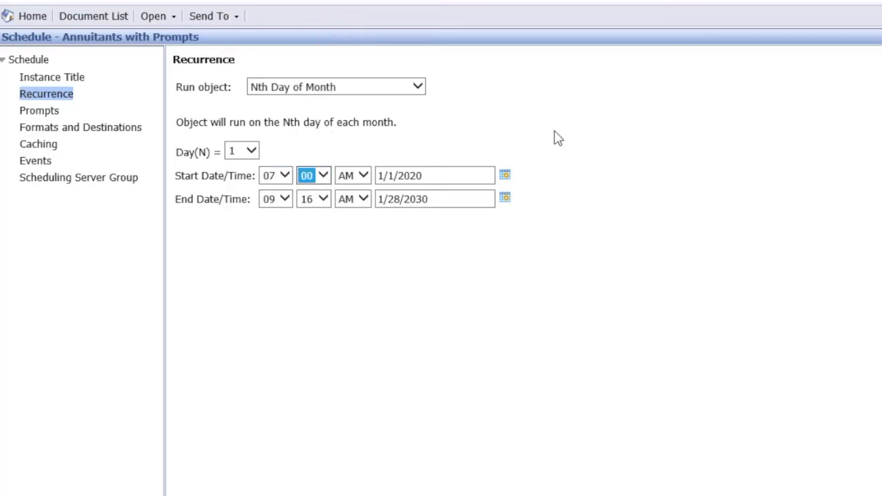
# Modify the report's prompt values by adding 2210 as the Occupational Series and apply them.
pyautogui.click(40, 110)
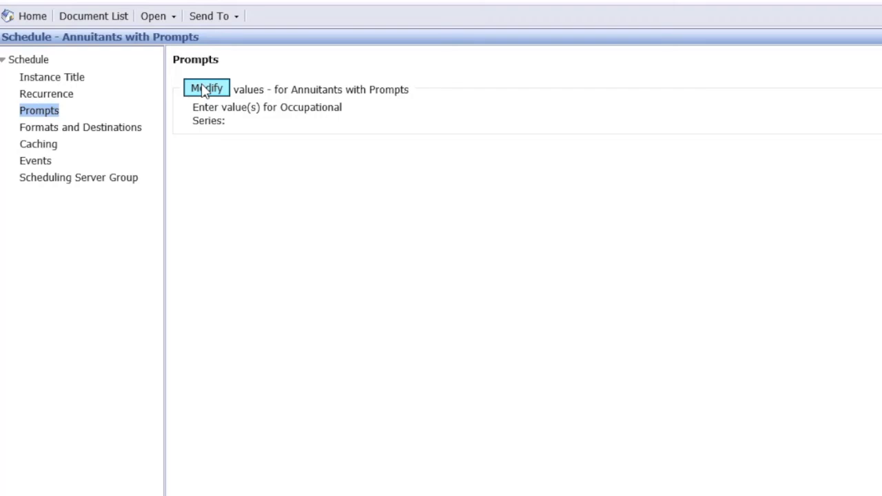
pyautogui.click(205, 90)
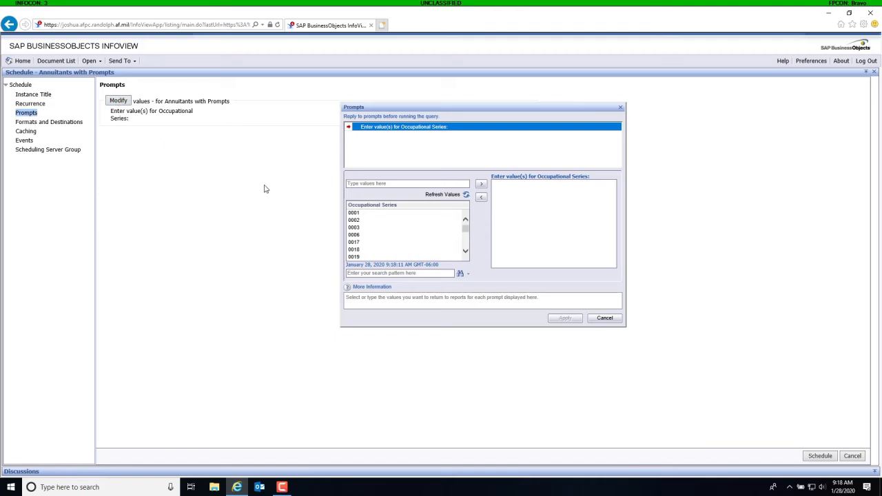
pyautogui.click(359, 185)
pyautogui.write('2210')
pyautogui.click(478, 185)
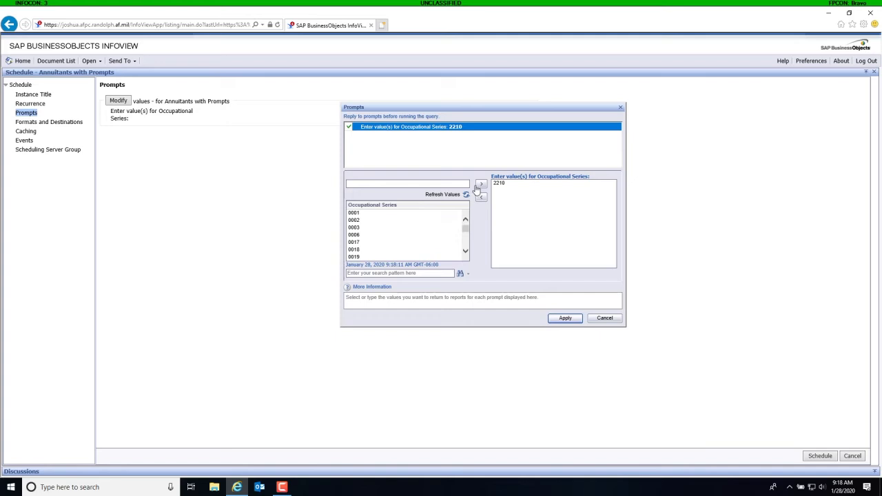
pyautogui.click(565, 318)
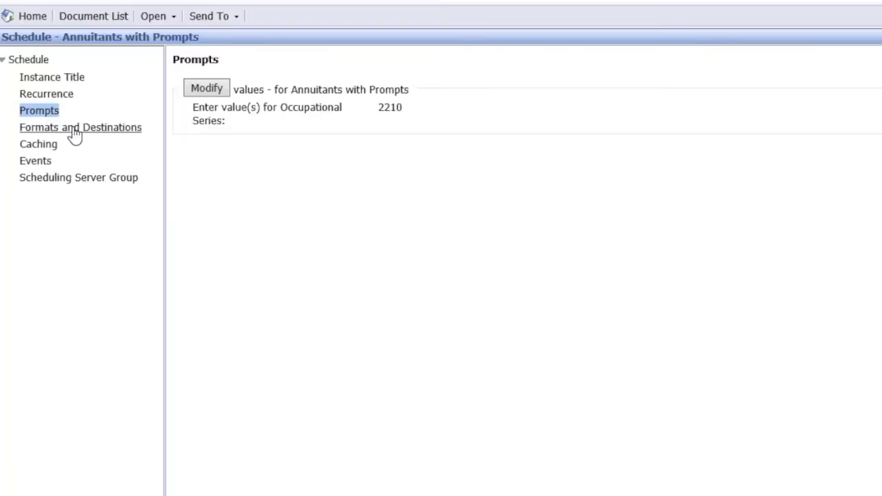
# Choose Inbox as the Web Intelligence output destination and turn off the Job Server's defaults for it.
pyautogui.click(74, 130)
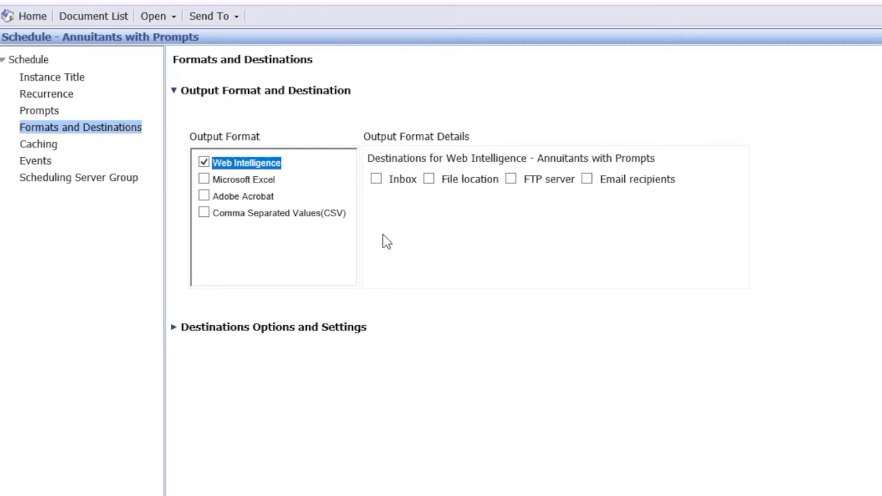
pyautogui.click(376, 179)
pyautogui.click(339, 328)
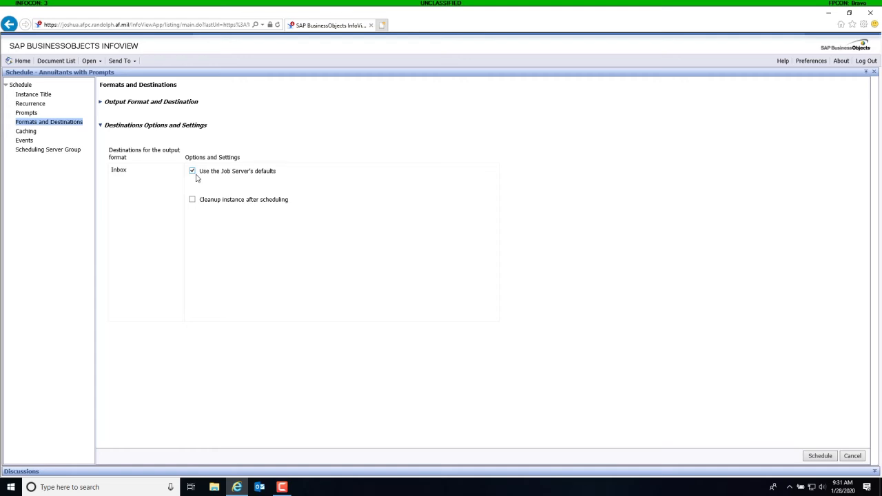
pyautogui.click(193, 171)
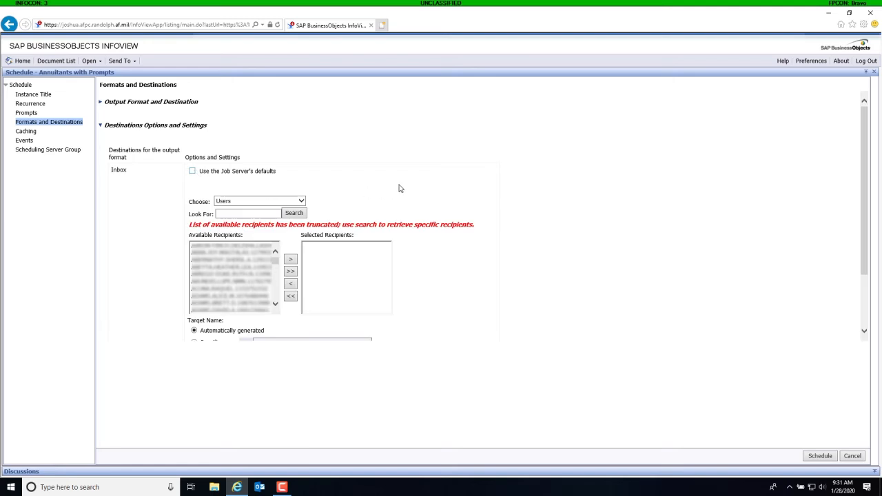
# Search the available users by the recipient's surname and add the matching user to the selected recipients.
pyautogui.scroll(-2, 412, 181)
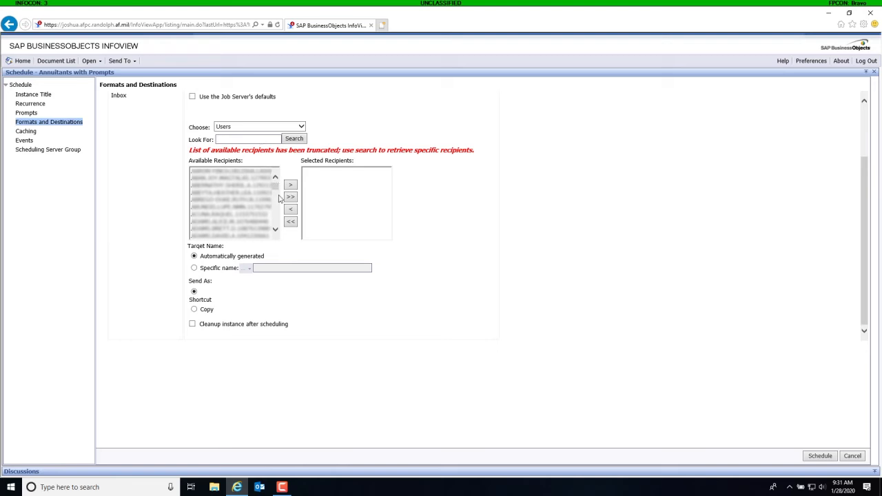
pyautogui.click(275, 230)
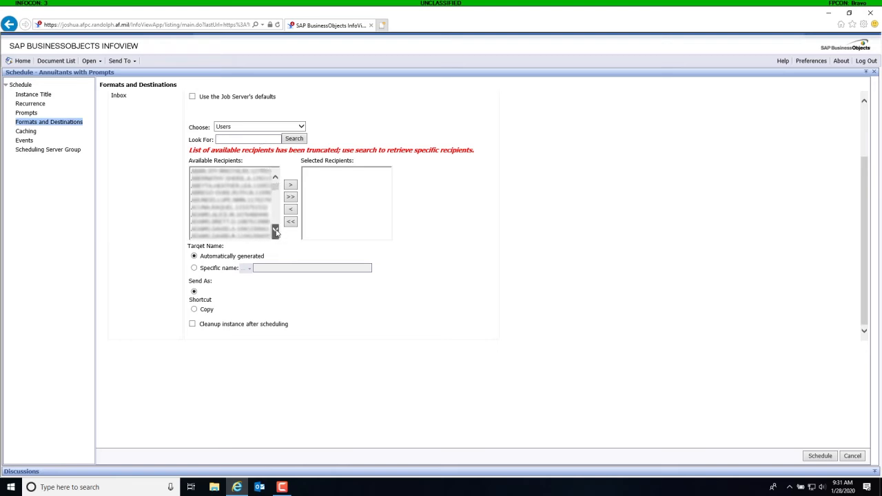
pyautogui.moveTo(275, 231); pyautogui.dragTo(276, 233)
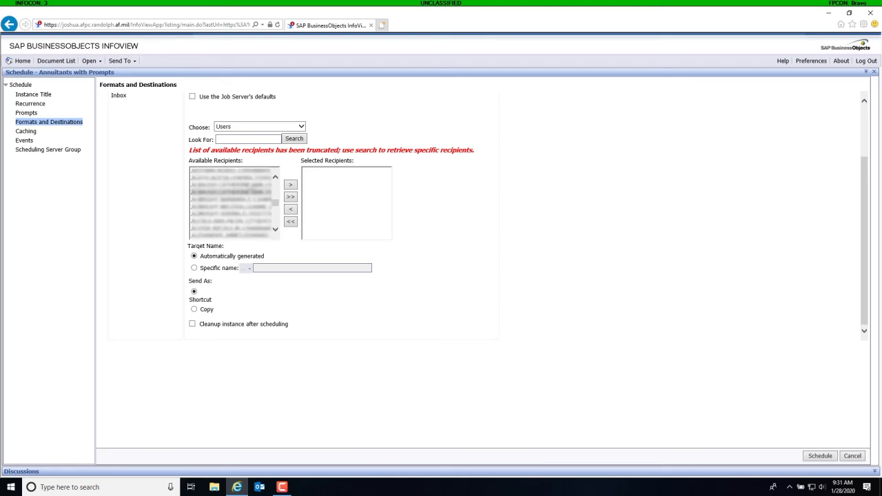
pyautogui.click(233, 140)
pyautogui.write('yb')
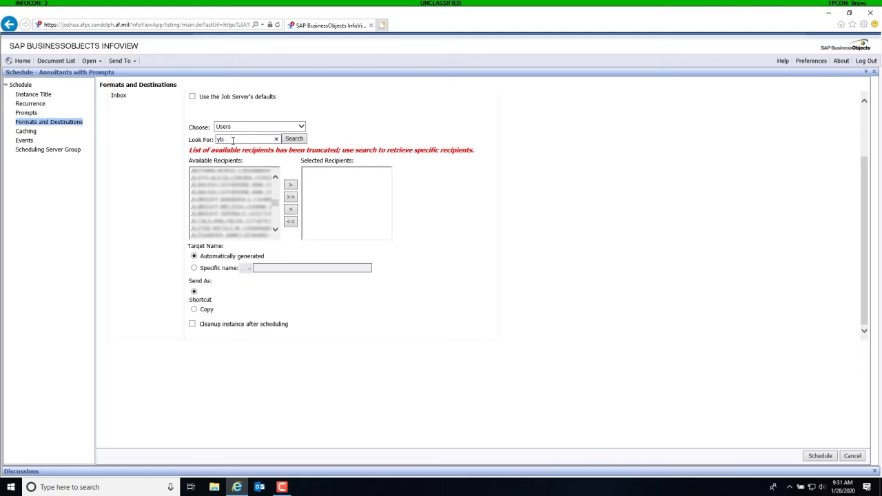
pyautogui.write('arra')
pyautogui.click(299, 141)
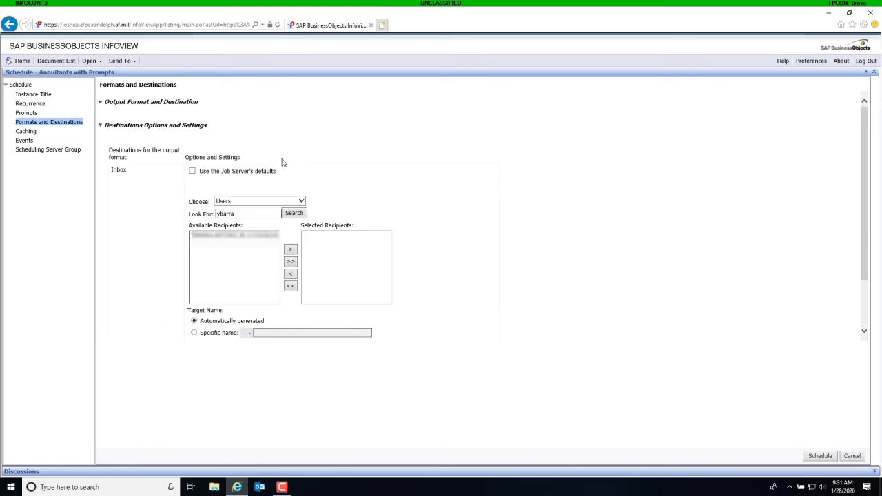
pyautogui.click(234, 235)
pyautogui.click(290, 249)
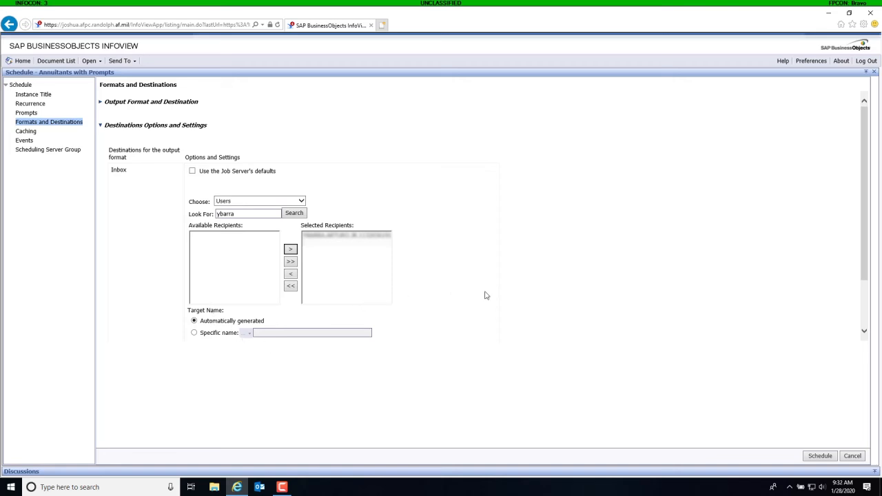
# Give the inbox delivery a specific target name built from the Title and Date and Time placeholders.
pyautogui.scroll(-2, 492, 296)
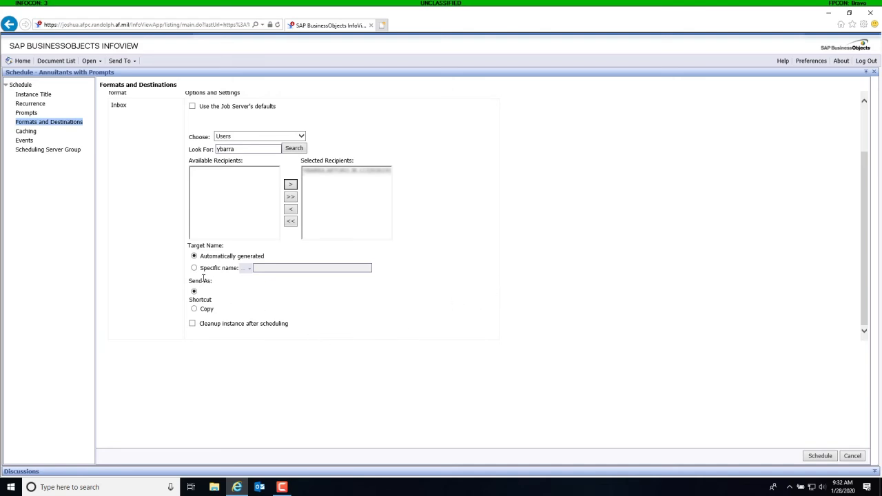
pyautogui.click(248, 268)
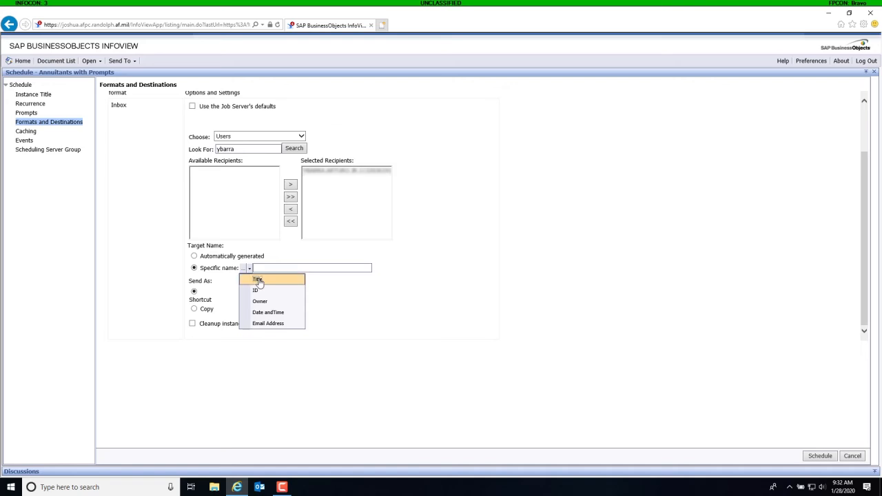
pyautogui.click(257, 280)
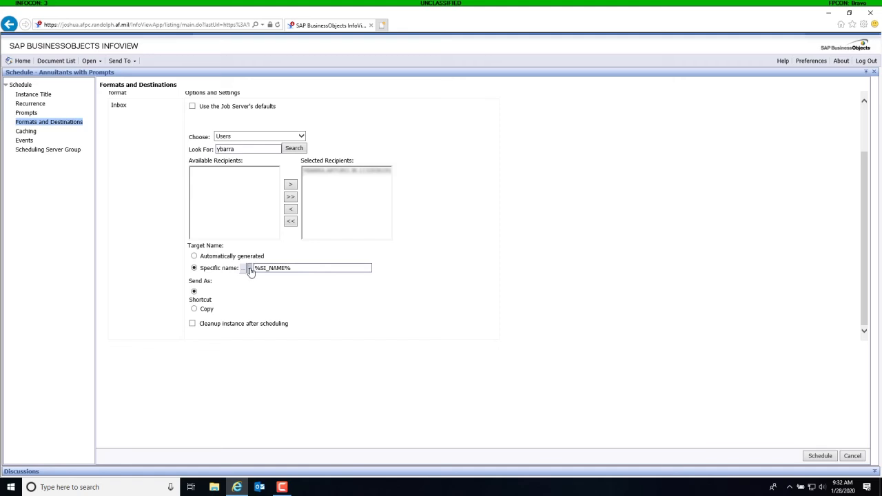
pyautogui.click(250, 270)
pyautogui.click(266, 311)
# Set the report to be sent as a copy and submit the schedule.
pyautogui.click(195, 310)
pyautogui.click(820, 456)
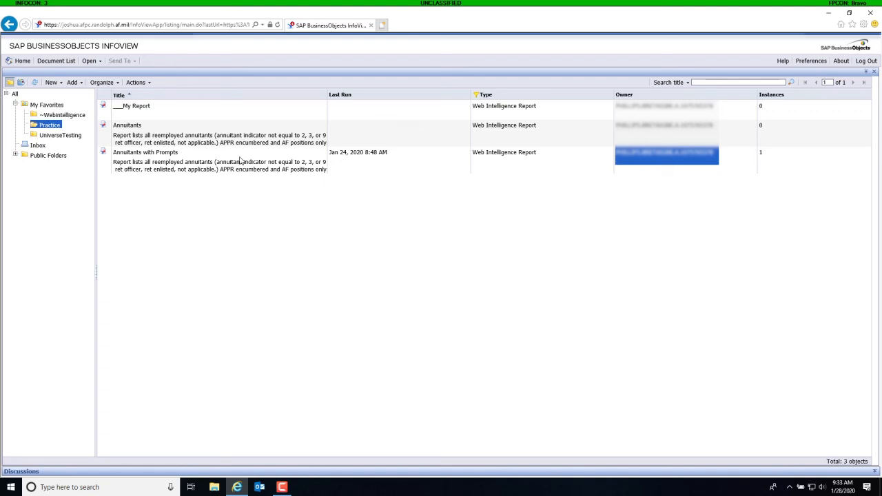
# View the Jan 24, 2020 8:48 AM instance from the history of Annuitants with Prompts, and close it.
pyautogui.click(240, 161)
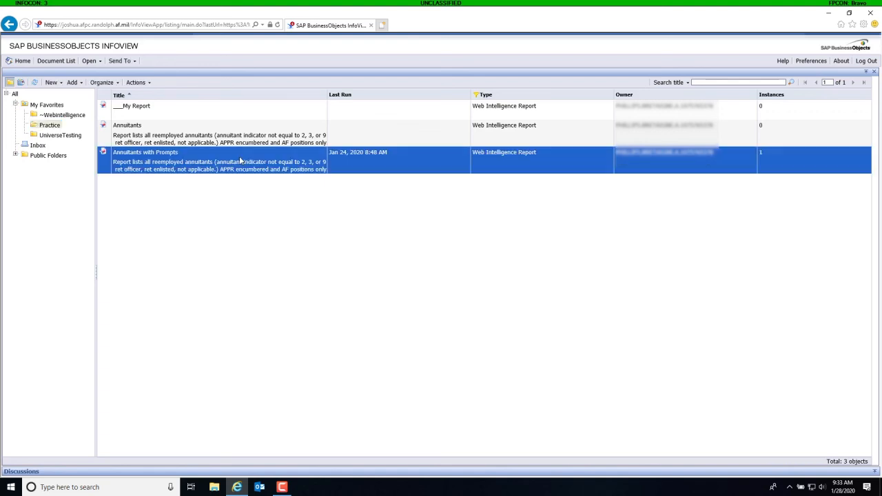
pyautogui.rightClick(240, 160)
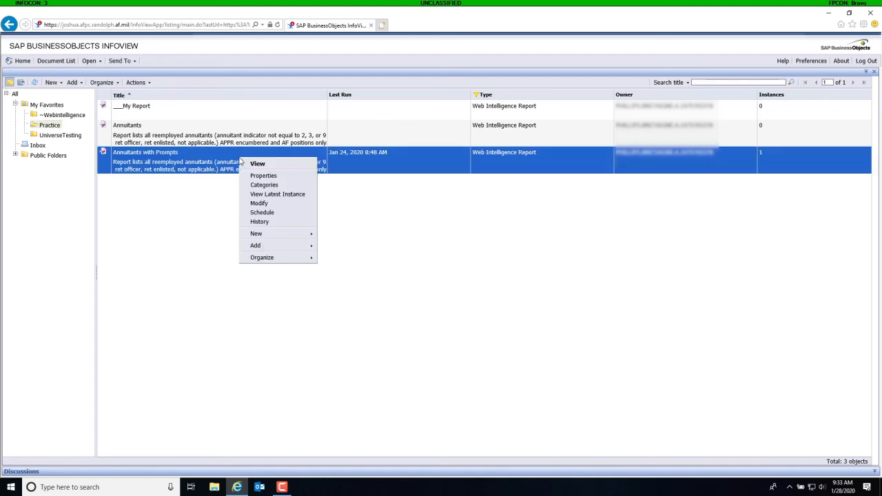
pyautogui.click(273, 222)
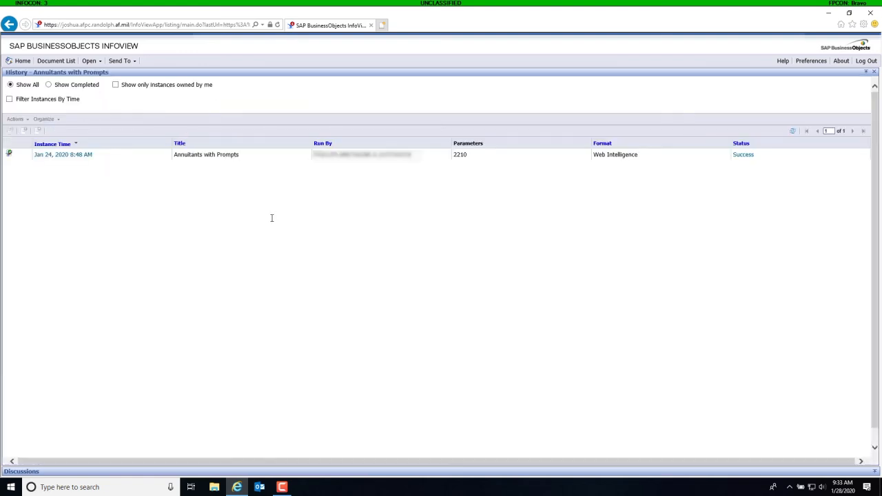
pyautogui.click(76, 155)
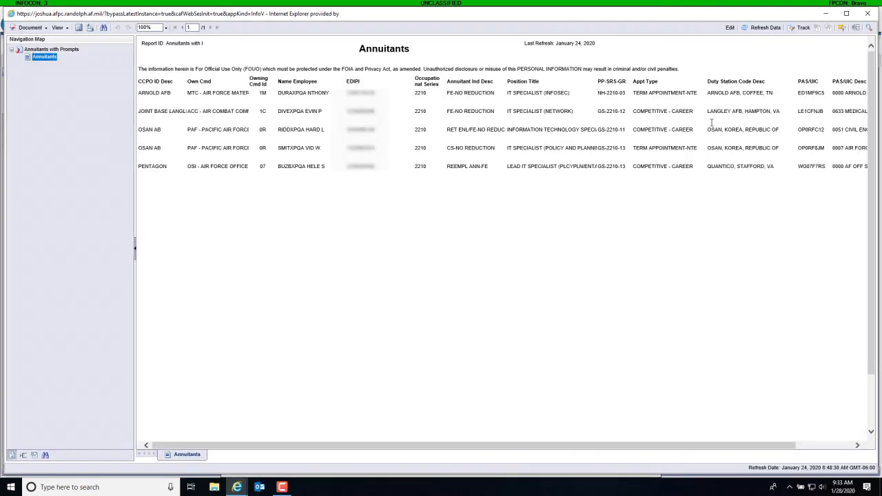
pyautogui.click(867, 14)
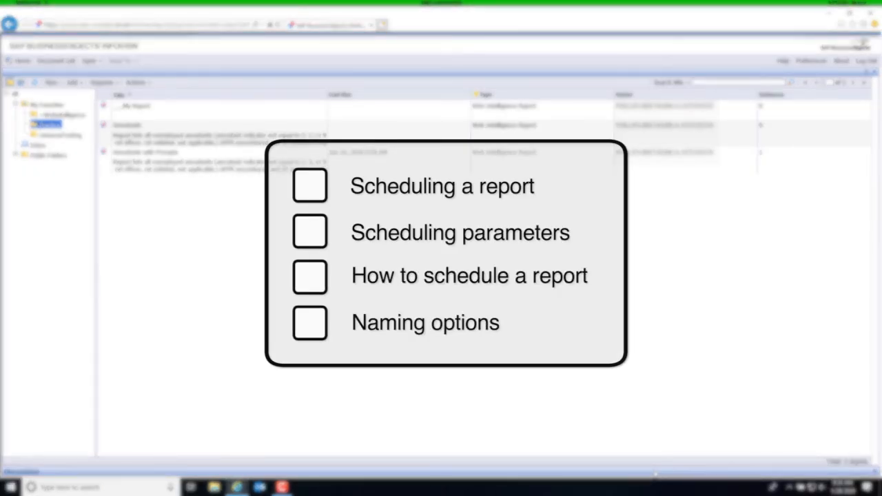